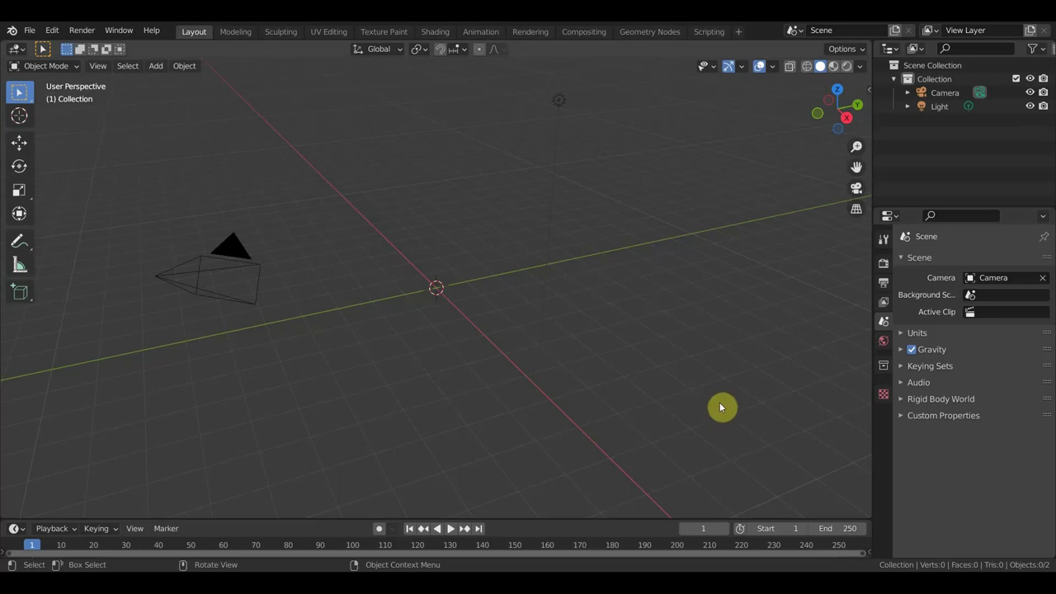
Switch the viewport to Front view, then zoom out and recentre the scene
mouse_move(613, 413)
middle_mouse_down()
mouse_move(728, 390)
mouse_move(665, 395)
middle_mouse_up()
key("KP_1")
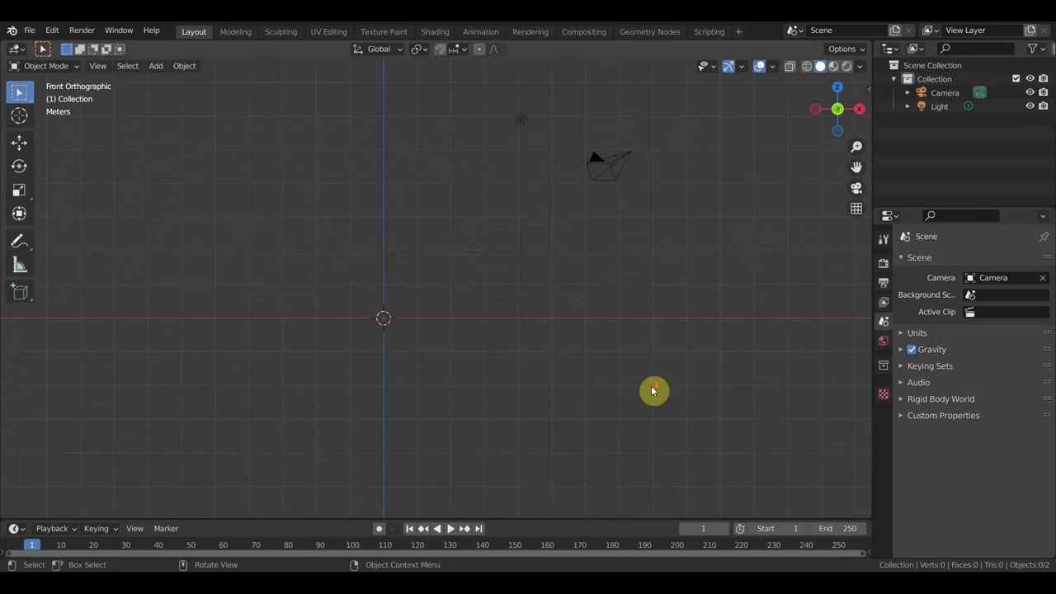
scroll(653, 391, "down", 1)
middle_click_drag(646, 387, 700, 374, "shift")
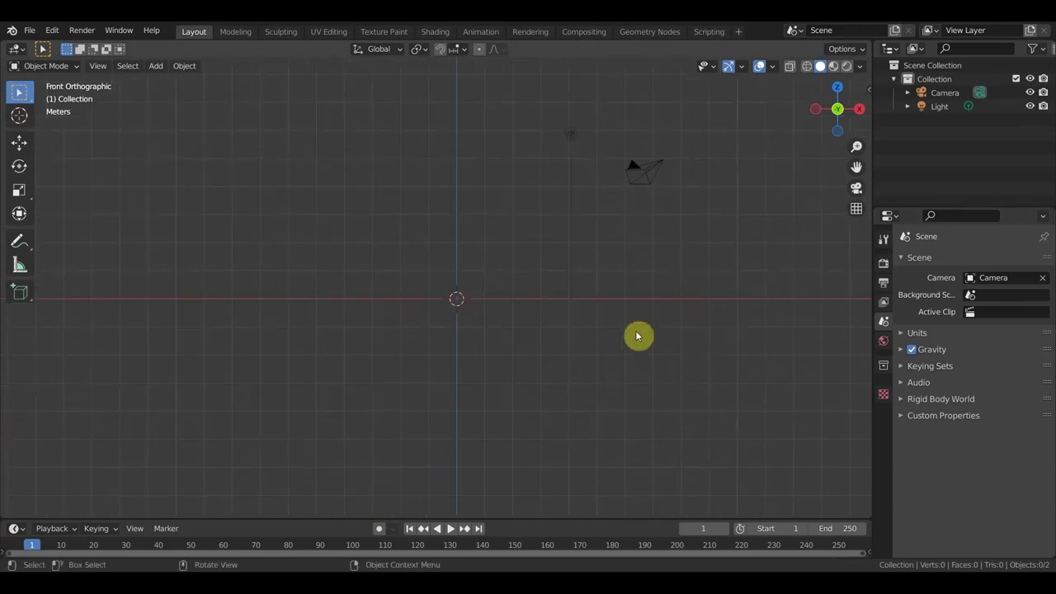
Add a circle mesh, delete it, and bring up the mesh primitives list again
key("shift+a")
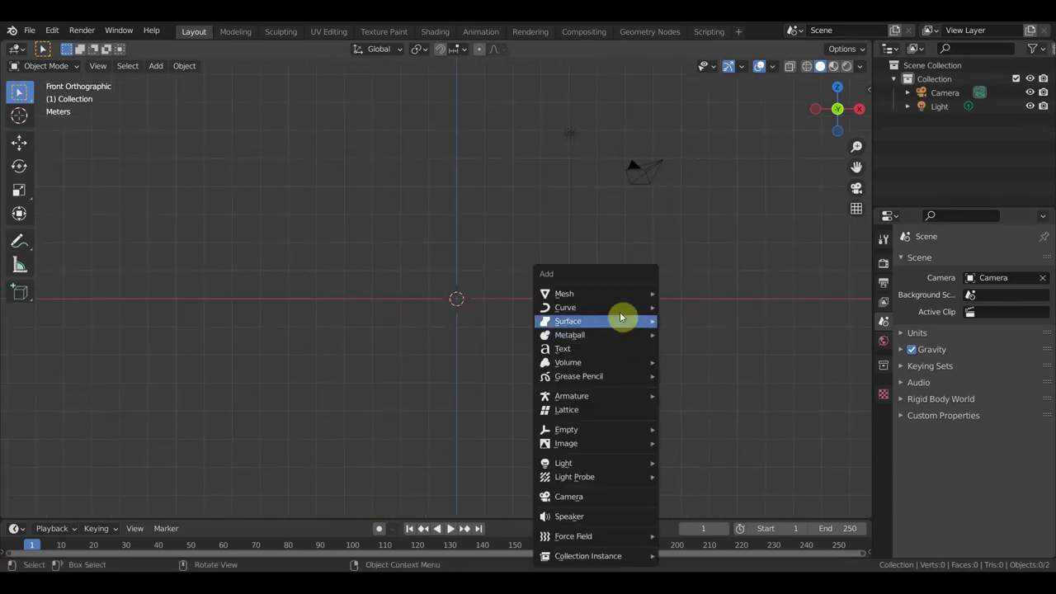
left_click(703, 323)
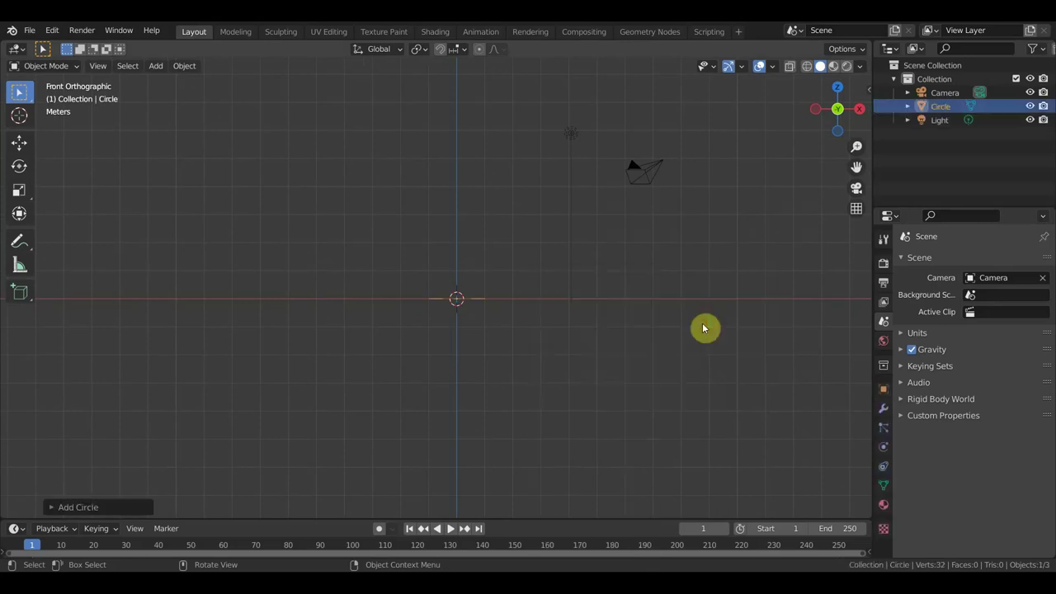
key("Delete")
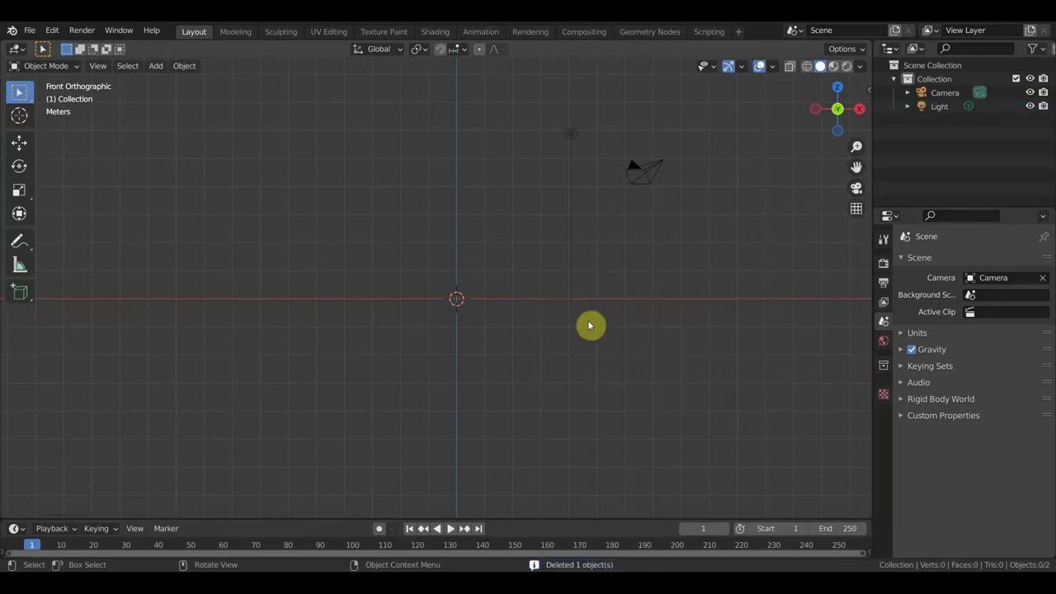
key("shift+a")
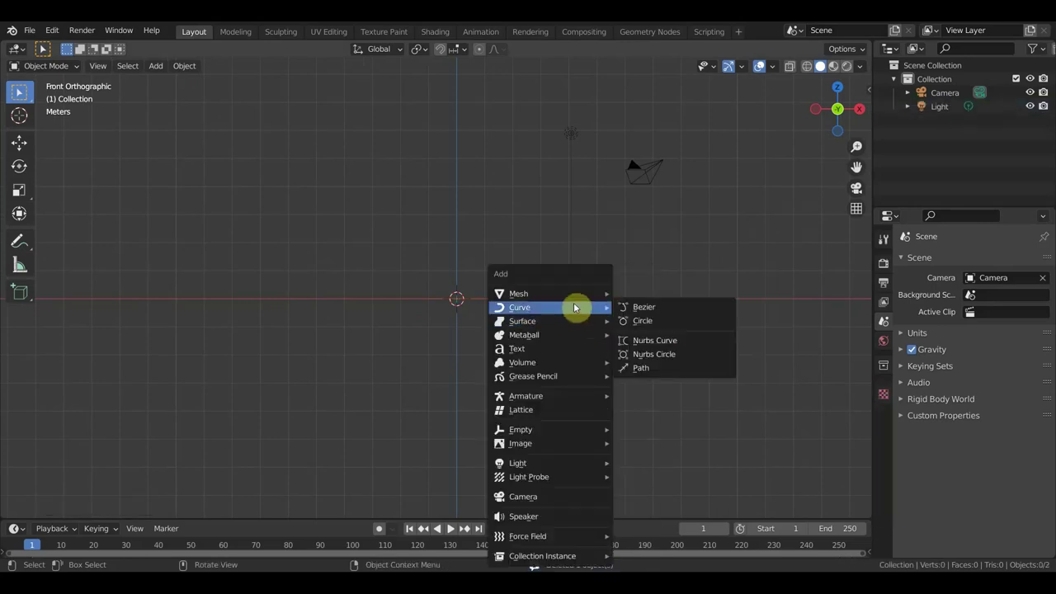
mouse_move(519, 293)
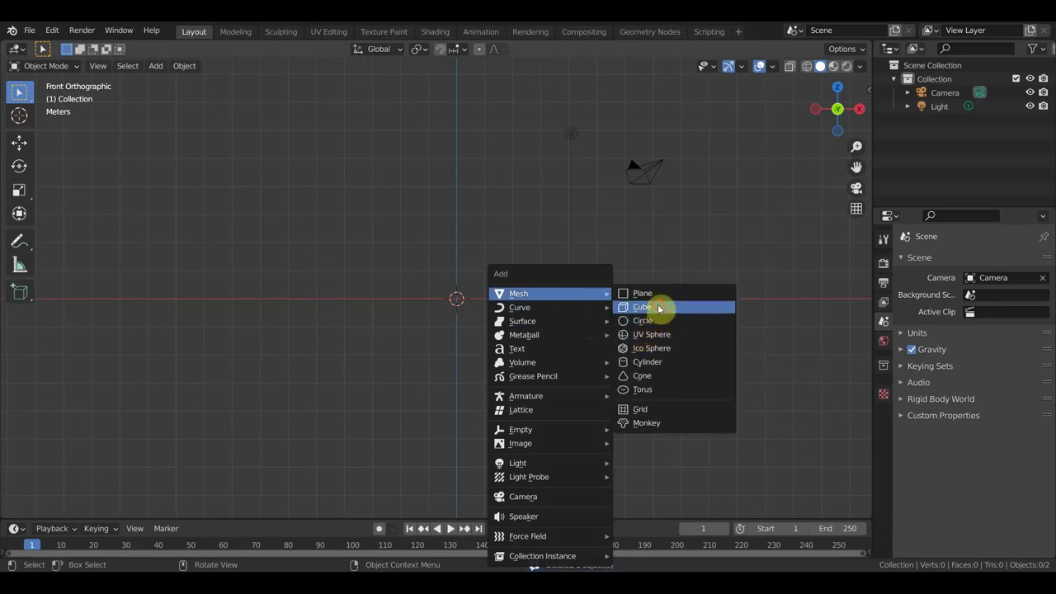
Add a cube mesh to the scene
left_click(660, 307)
scroll(552, 344, "up", 3)
scroll(572, 313, "down", 1)
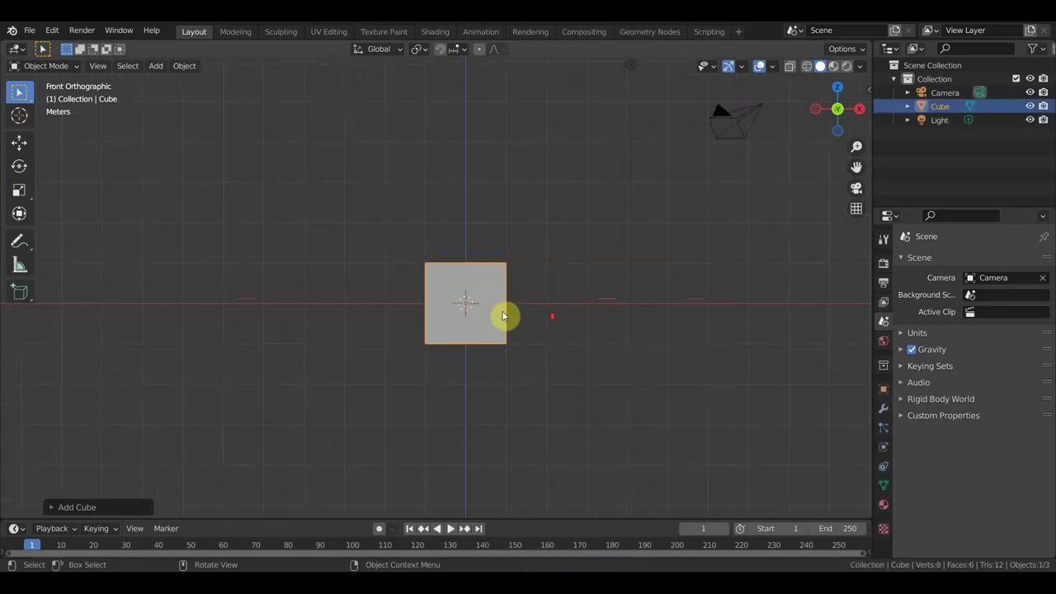
Set the new cube's Location X to 0.03 m and Size to 2.31 m, then reselect it
left_click(79, 507)
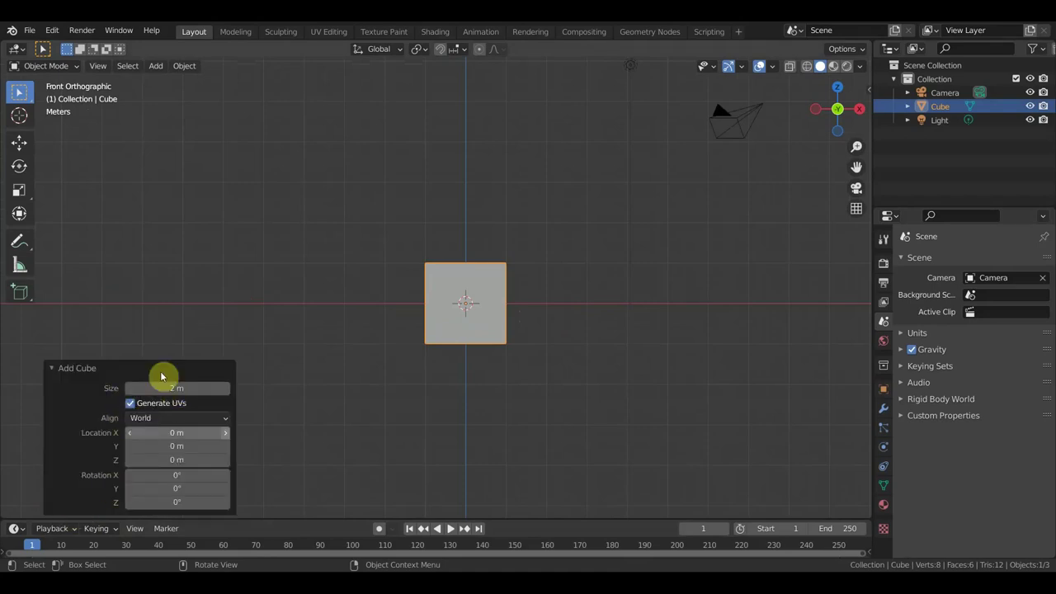
mouse_move(177, 433)
left_mouse_down()
mouse_move(183, 439)
mouse_move(157, 442)
left_mouse_up()
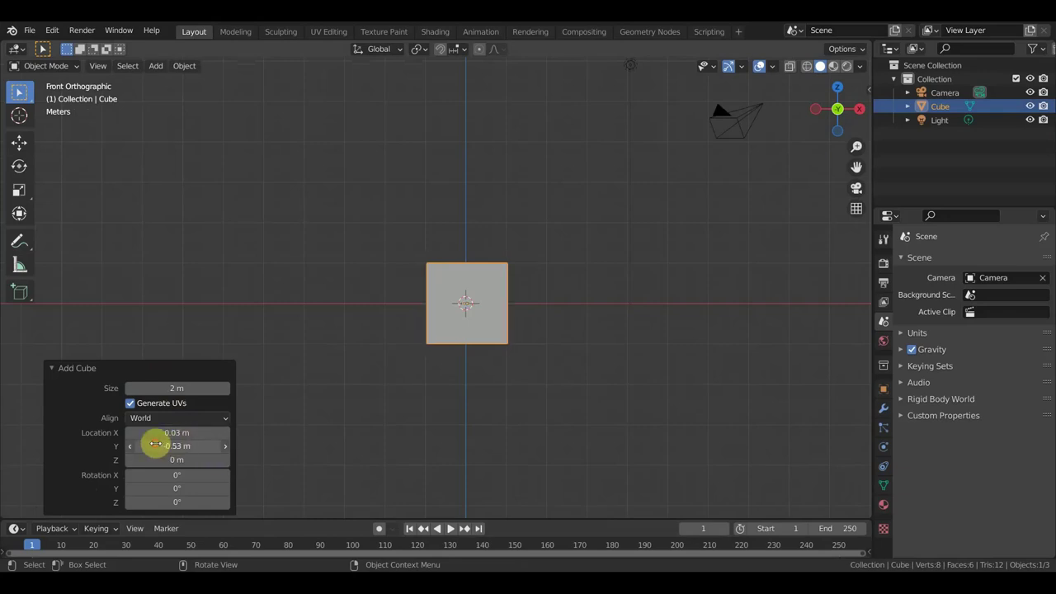
left_click_drag(178, 387, 203, 392)
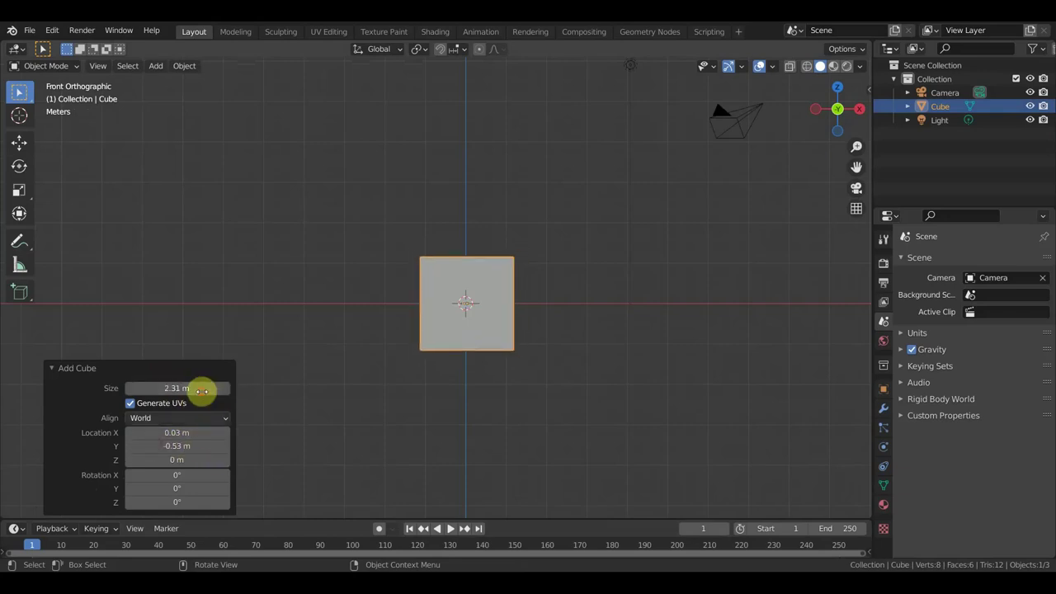
left_click(430, 429)
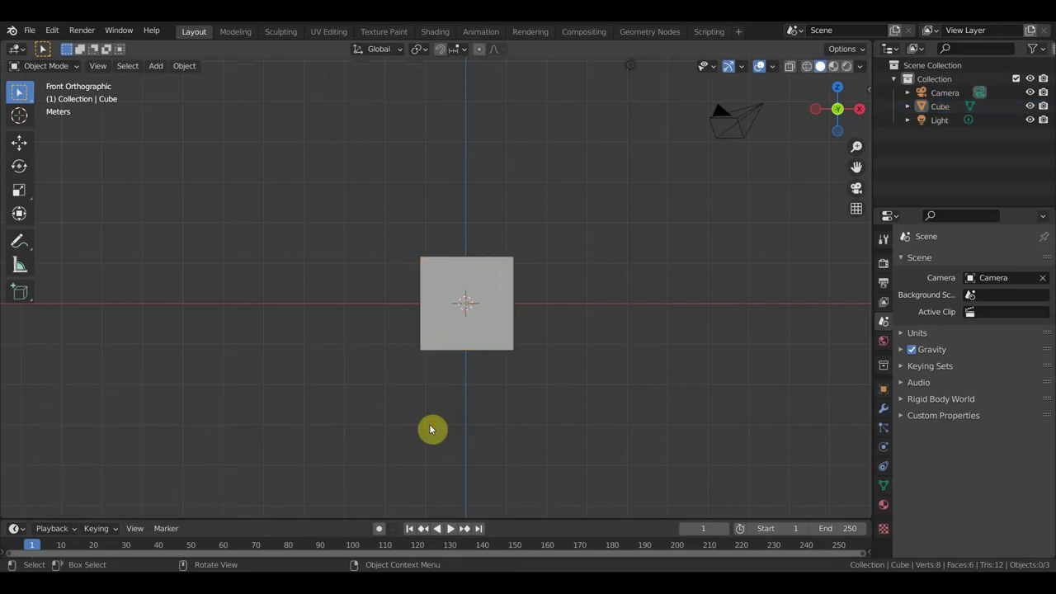
left_click(479, 323)
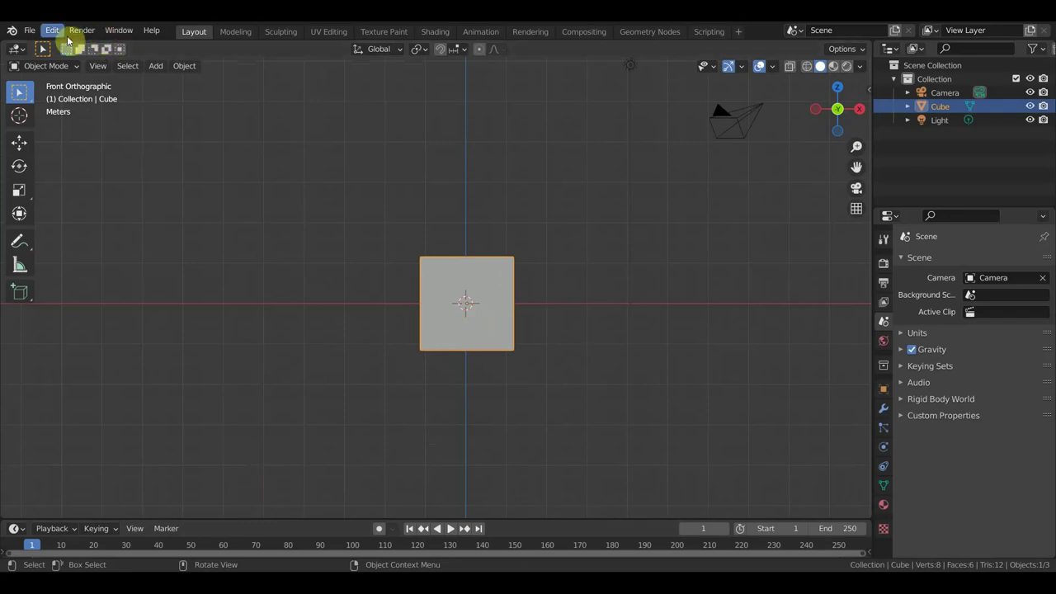
Open the Preferences keymap and search the shortcuts for 'Redo'
left_click(52, 30)
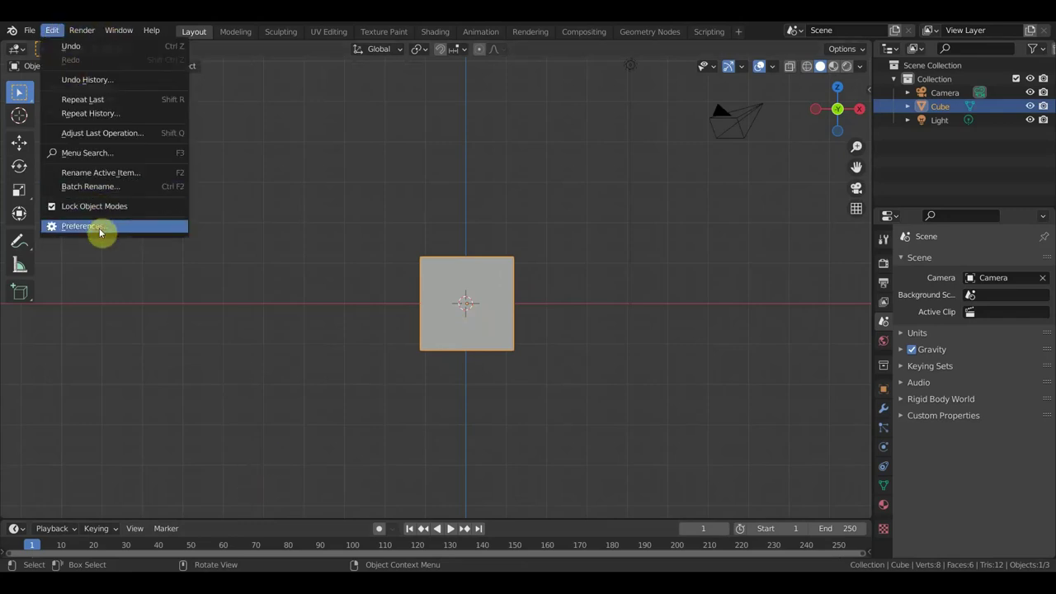
left_click(99, 233)
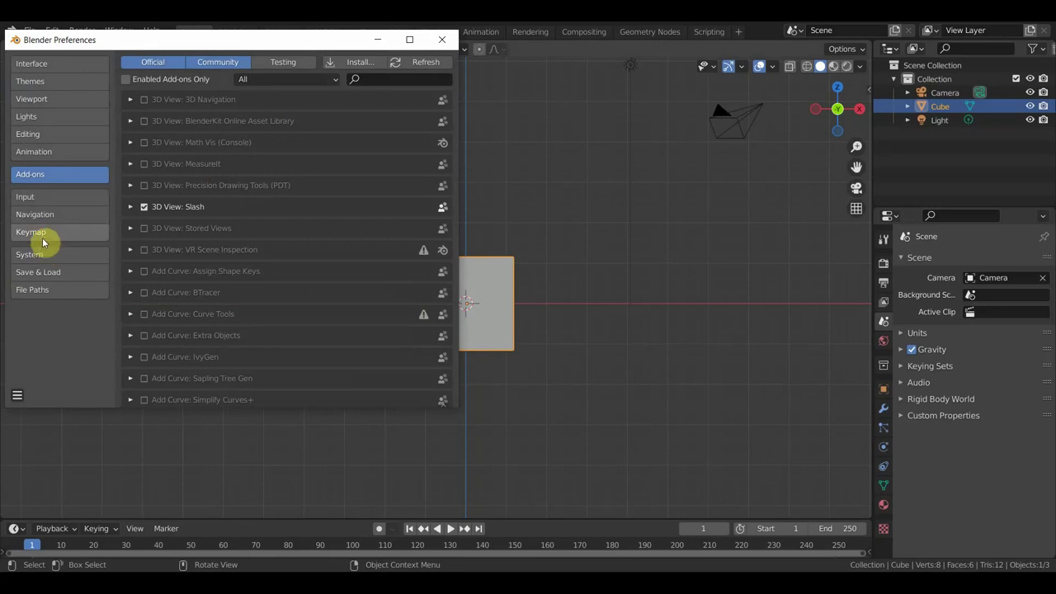
left_click(43, 239)
left_click(302, 79)
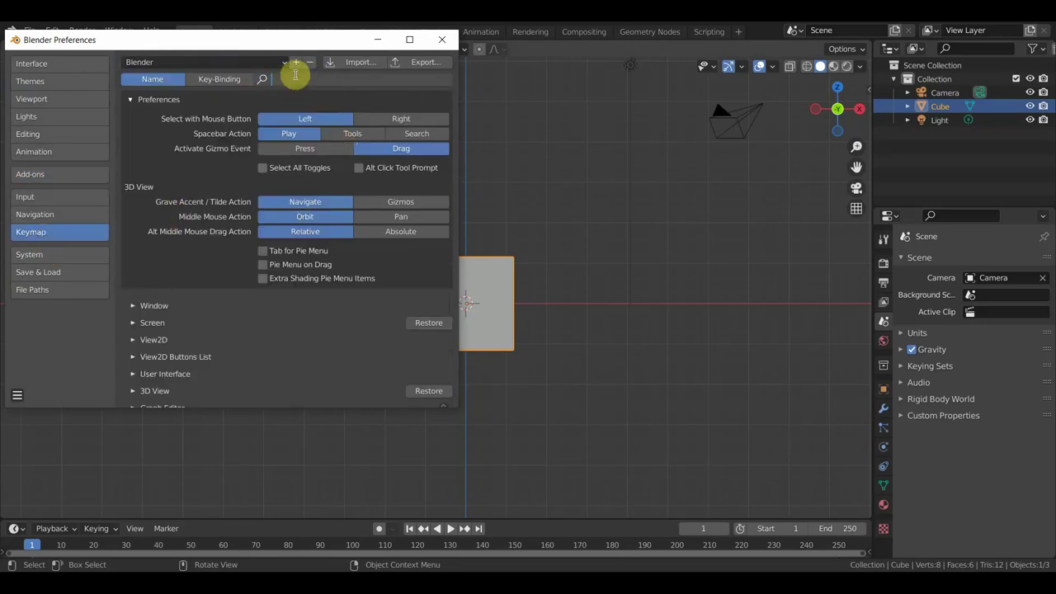
type("Re")
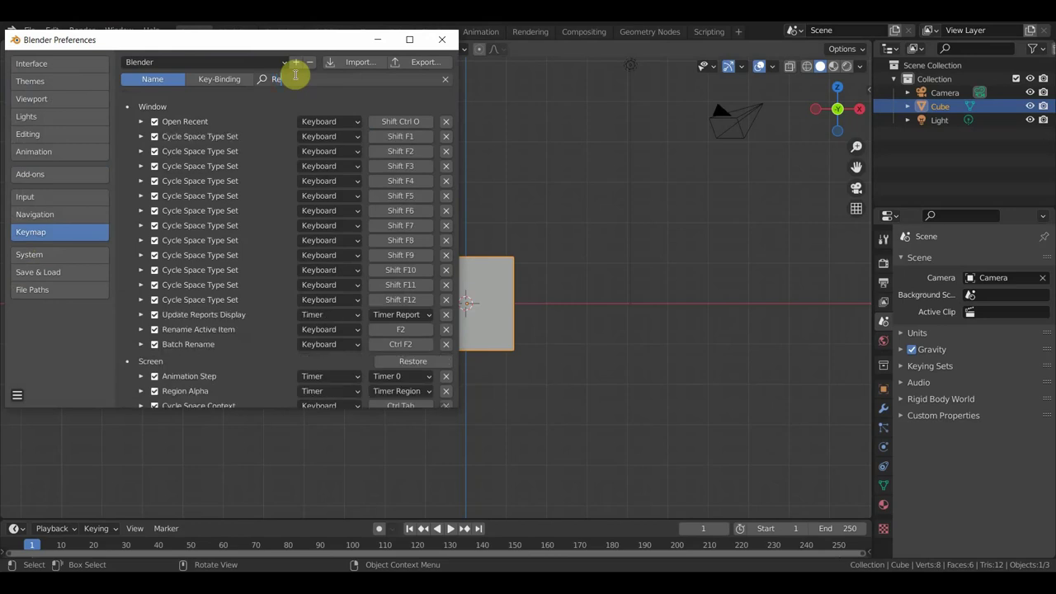
type("d")
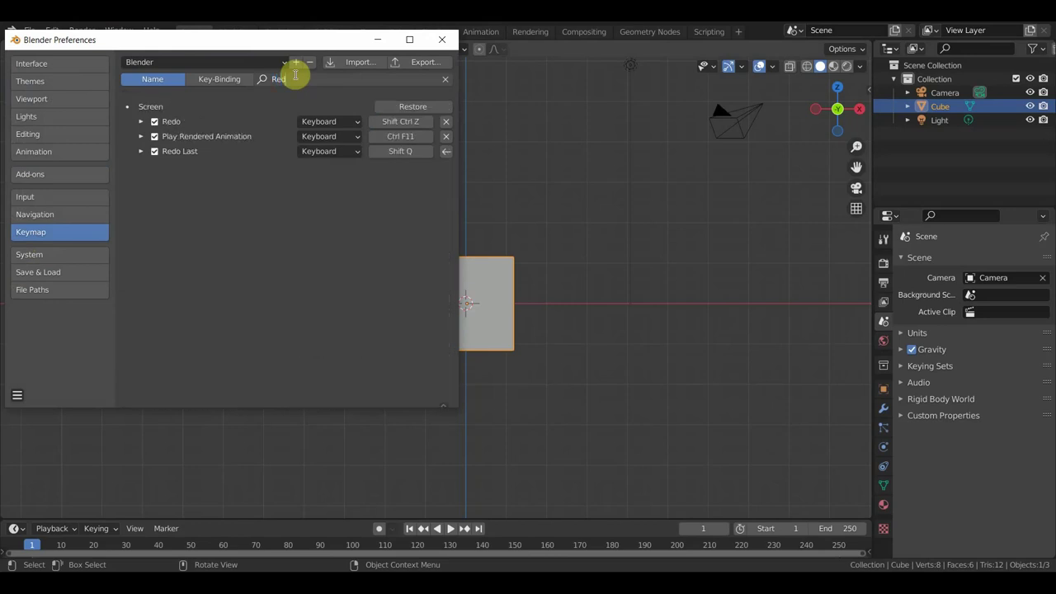
type("o last")
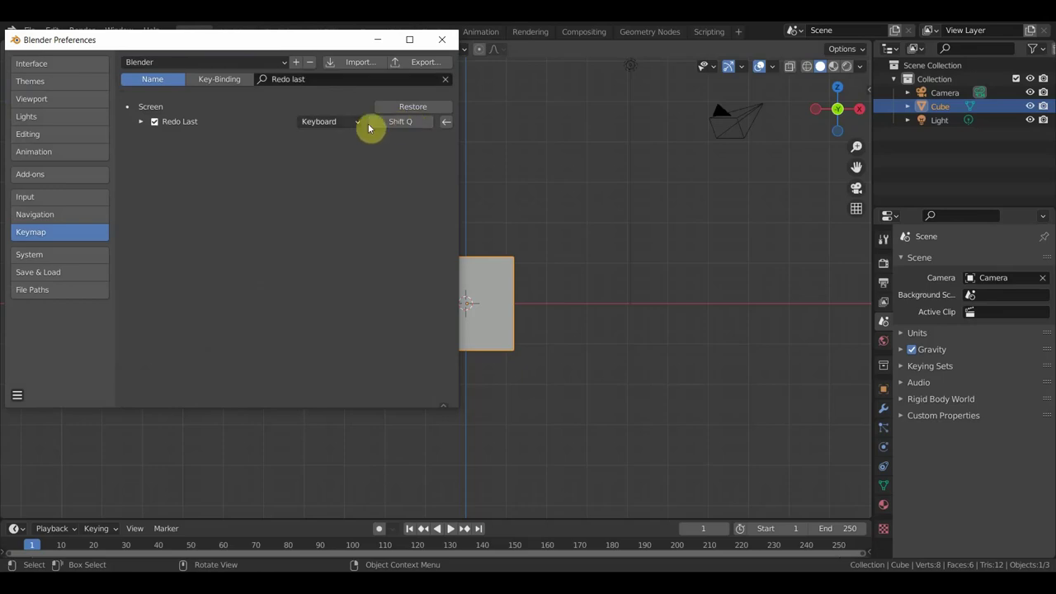
Rebind Redo Last from Shift Q to Shift Ctrl Q and close Preferences
left_click(393, 127)
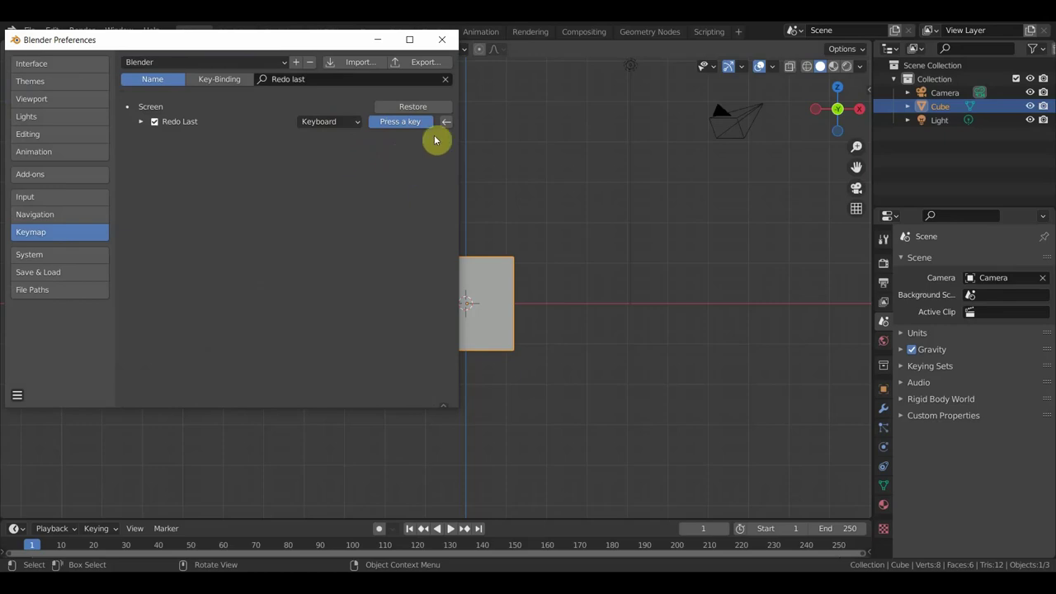
key("shift+q")
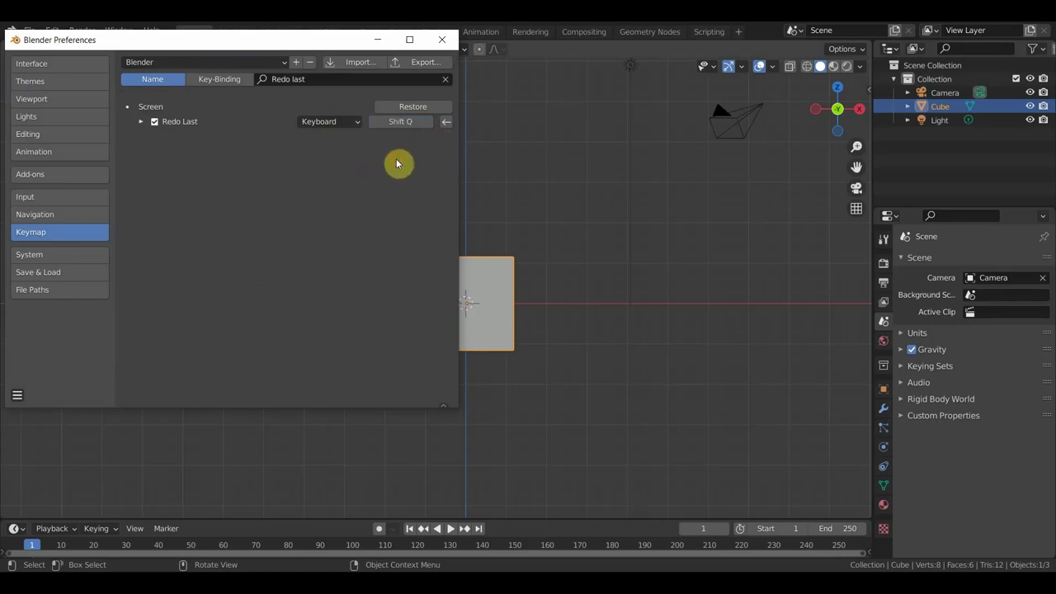
left_click(404, 128)
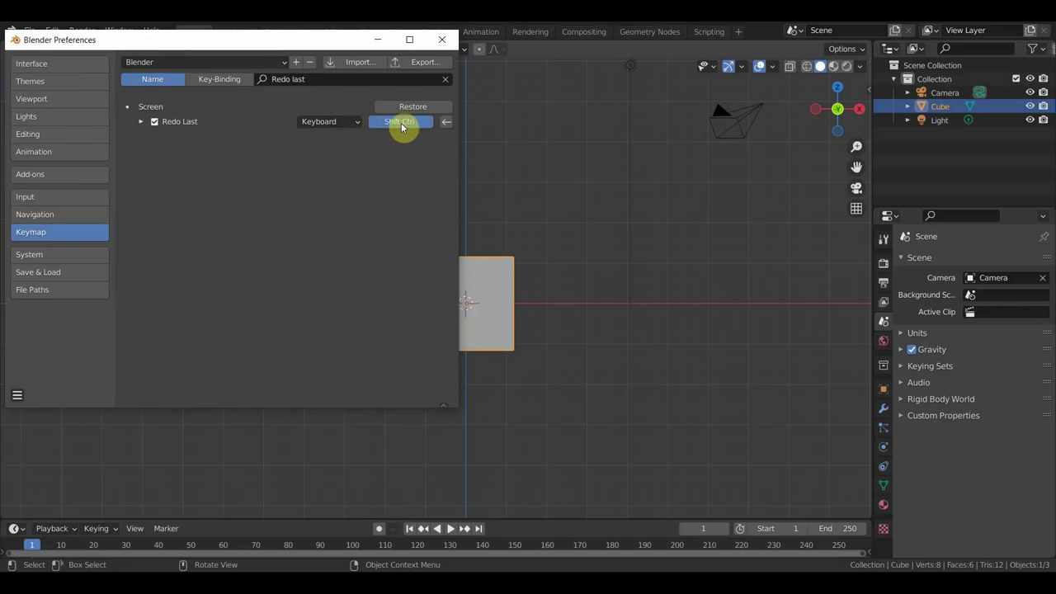
key("ctrl+shift+q")
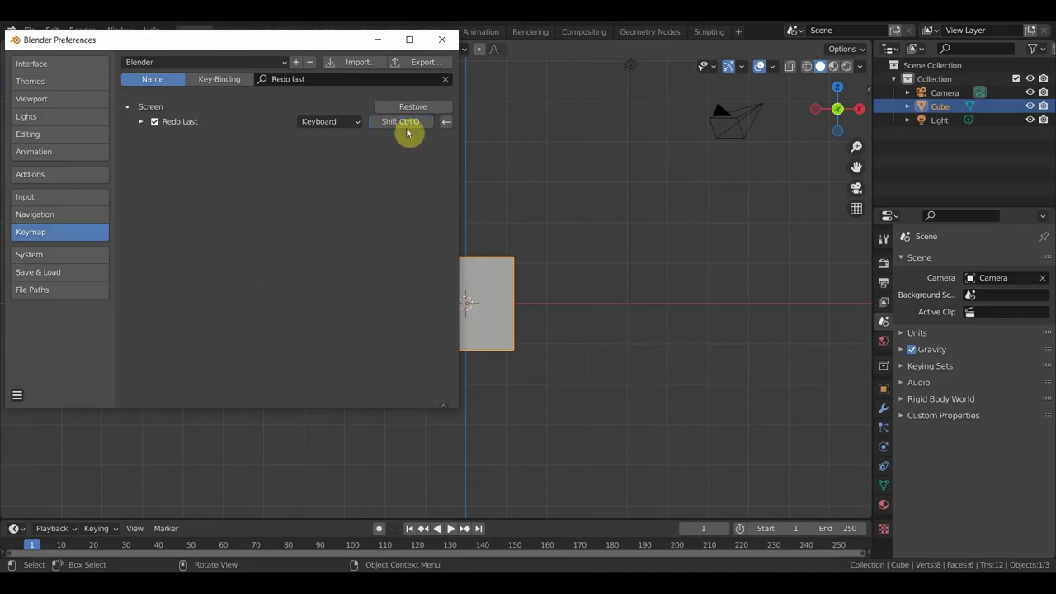
left_click(442, 41)
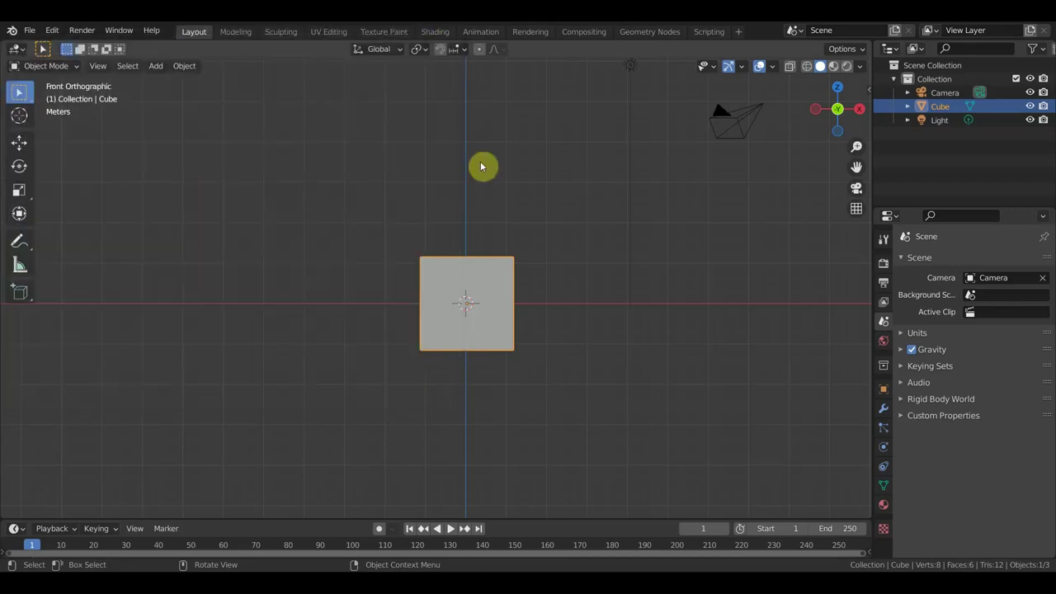
Select the cube, pop up the floating Add Cube panel, move it left of the cube and dismiss it
left_click(493, 300)
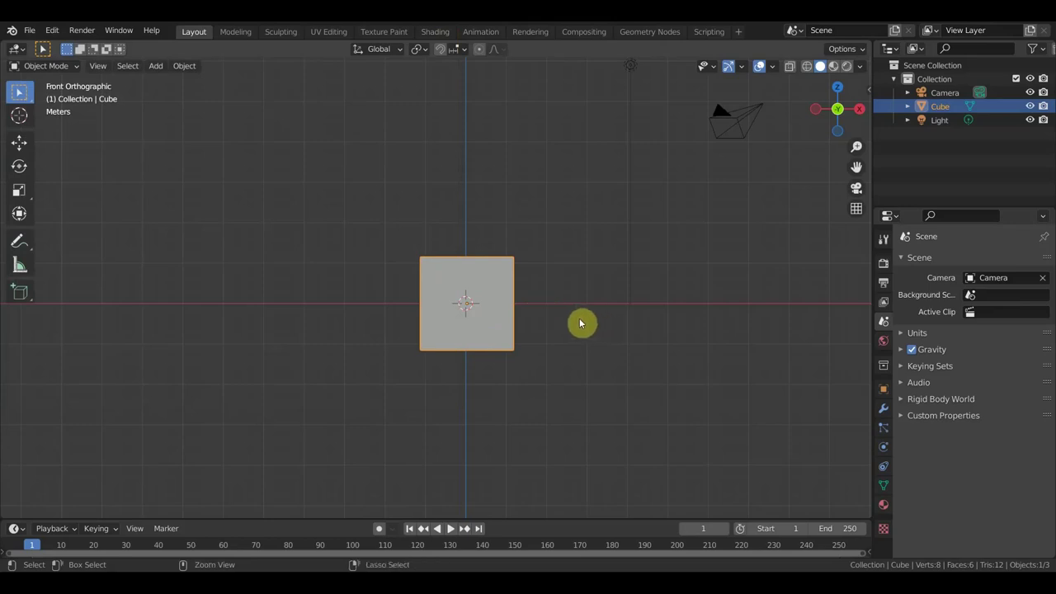
key("F9")
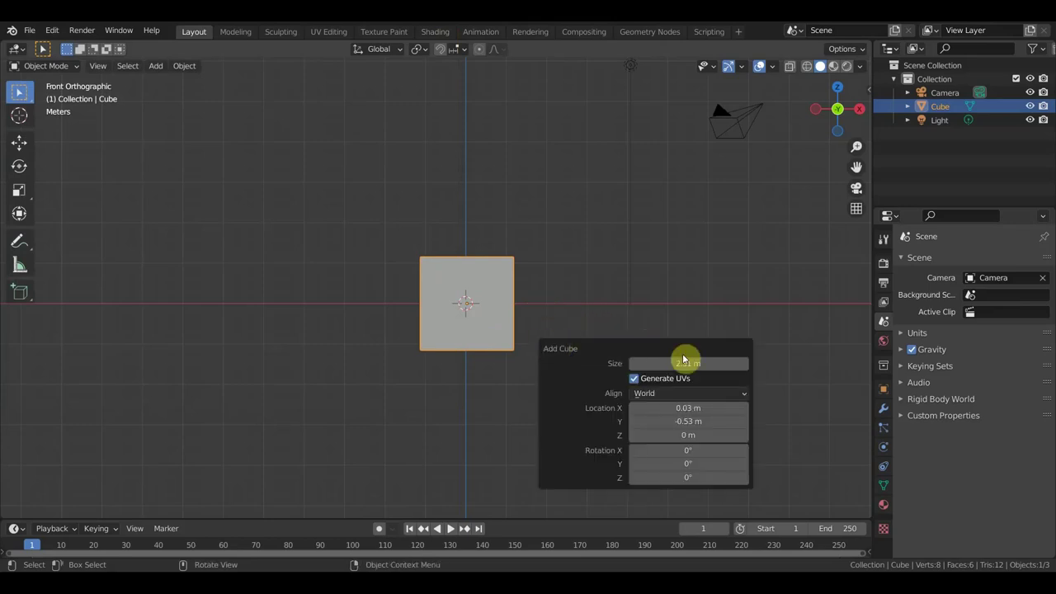
left_click_drag(649, 356, 667, 221)
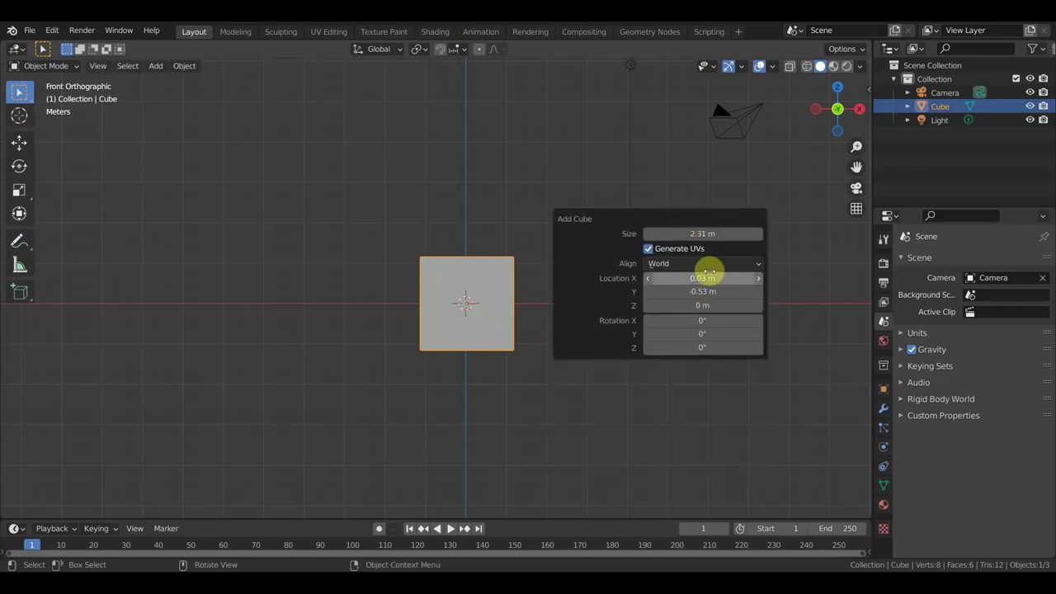
mouse_move(692, 220)
left_mouse_down()
mouse_move(264, 253)
mouse_move(276, 228)
mouse_move(306, 239)
left_mouse_up()
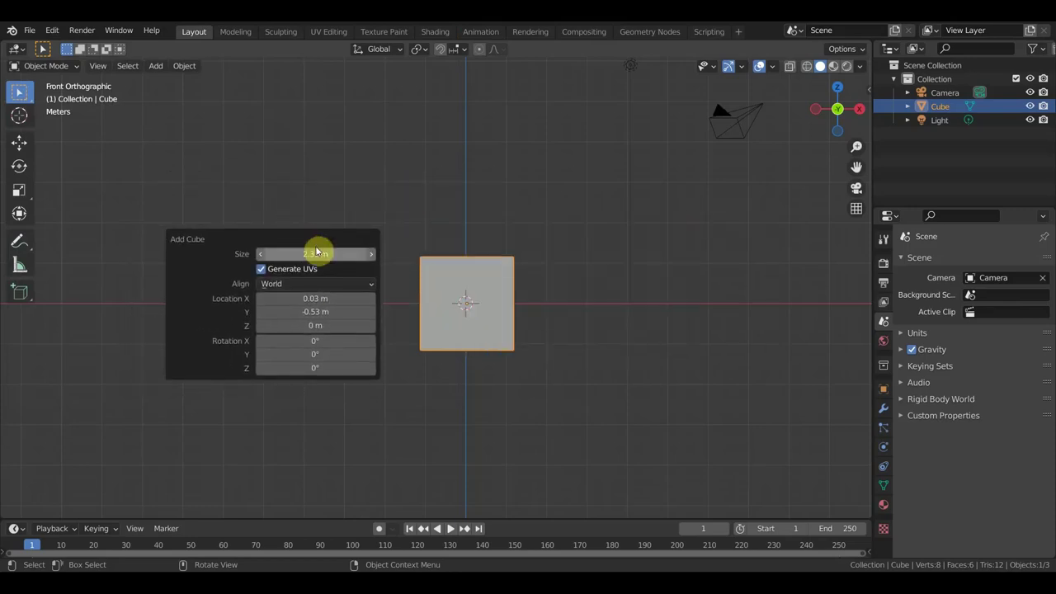
key("Escape")
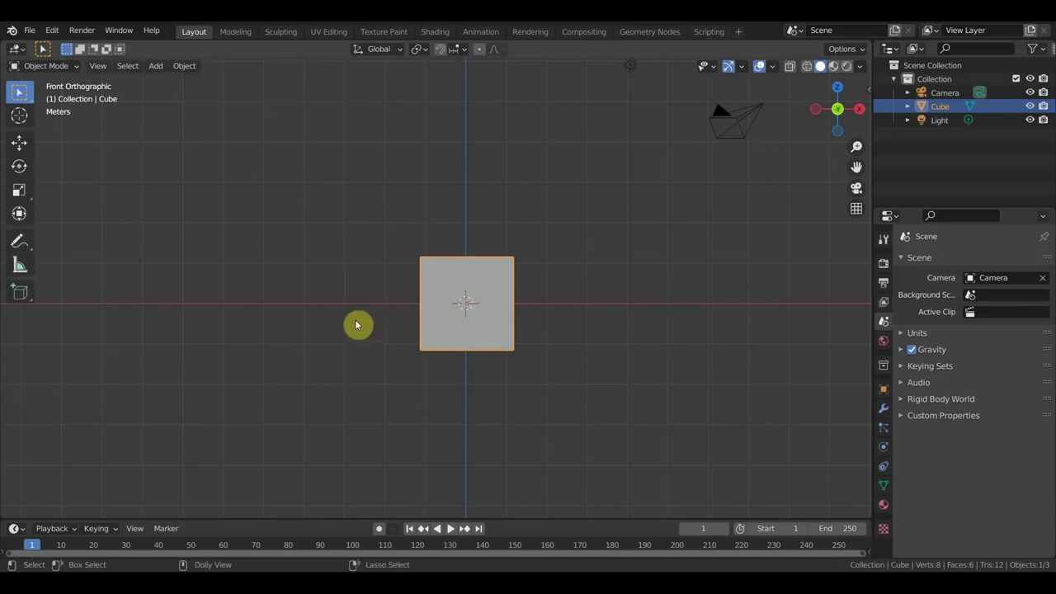
Reopen the floating Add Cube panel three more times, dragging it up and left each time
key("F9")
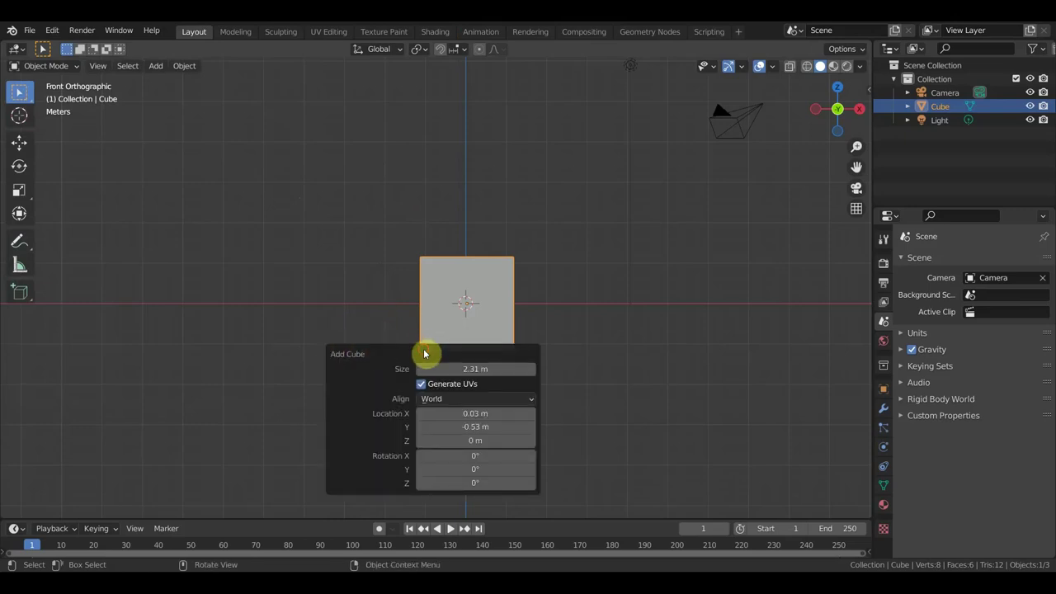
left_click_drag(422, 349, 231, 256)
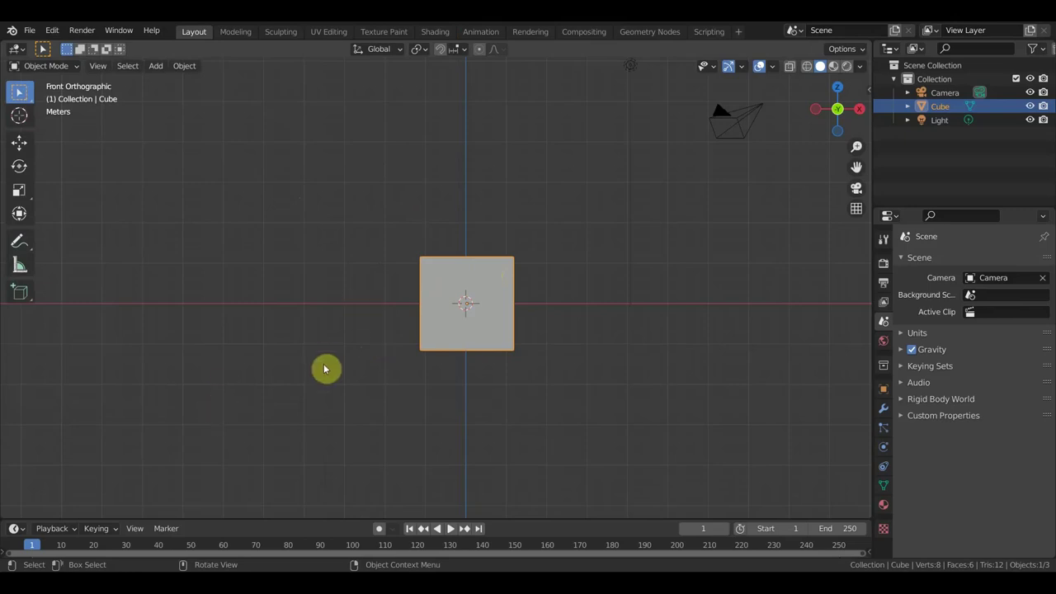
key("F9")
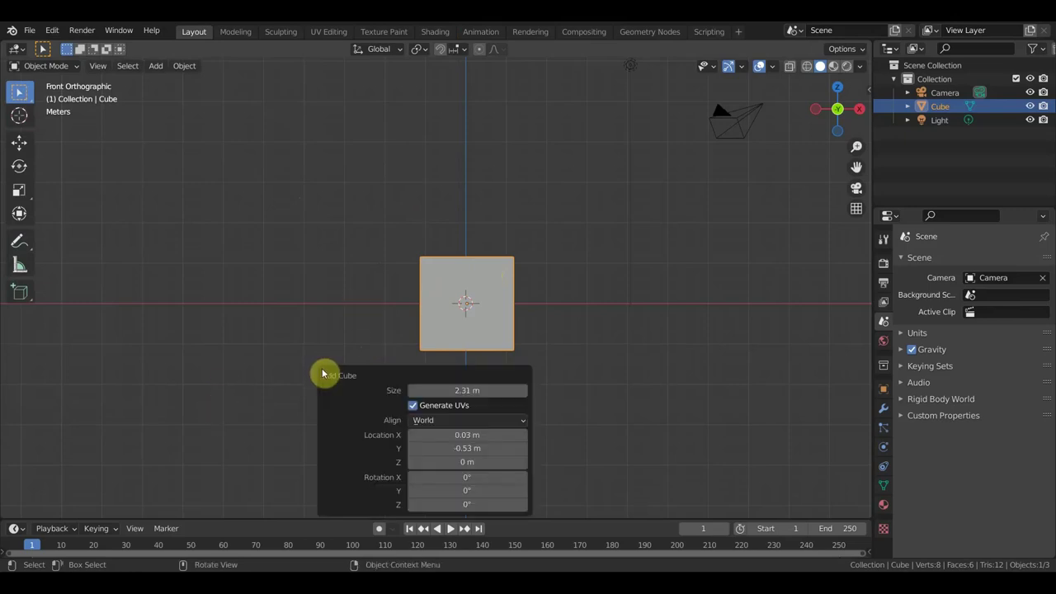
left_click_drag(323, 374, 259, 273)
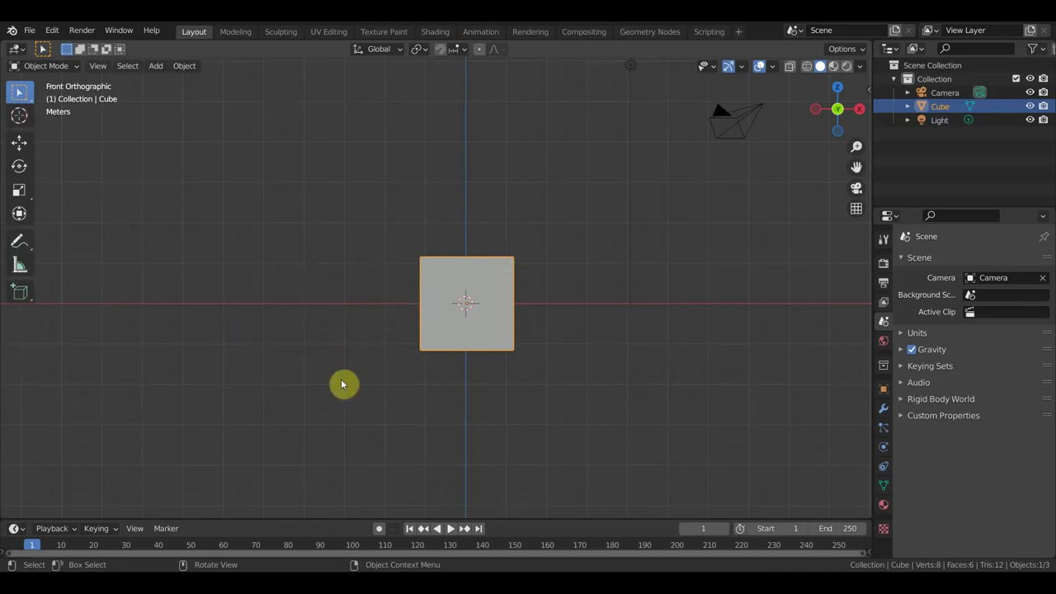
key("F9")
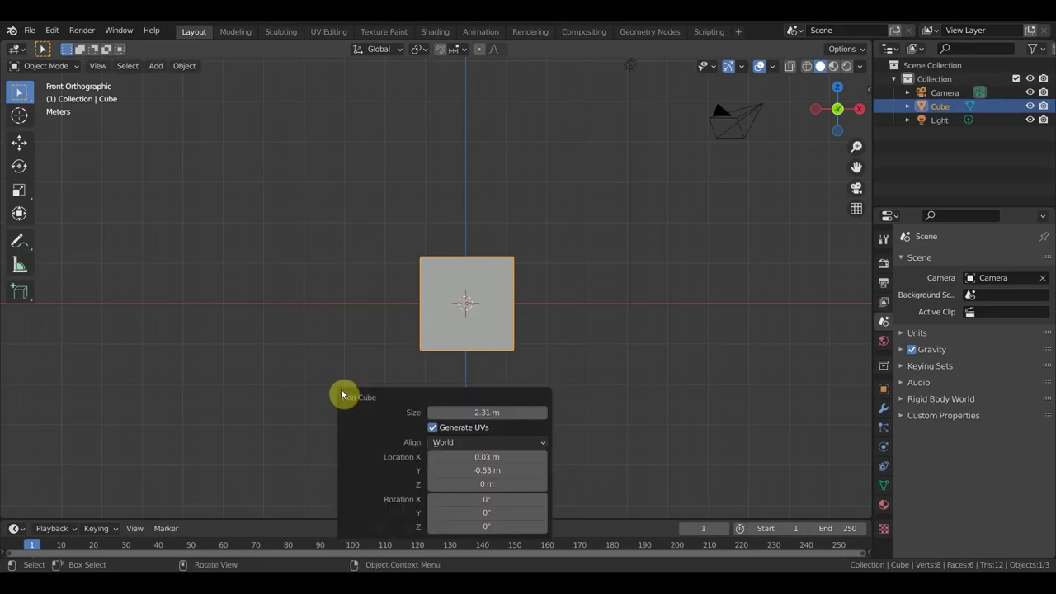
mouse_move(442, 403)
left_mouse_down()
mouse_move(247, 264)
mouse_move(297, 278)
left_mouse_up()
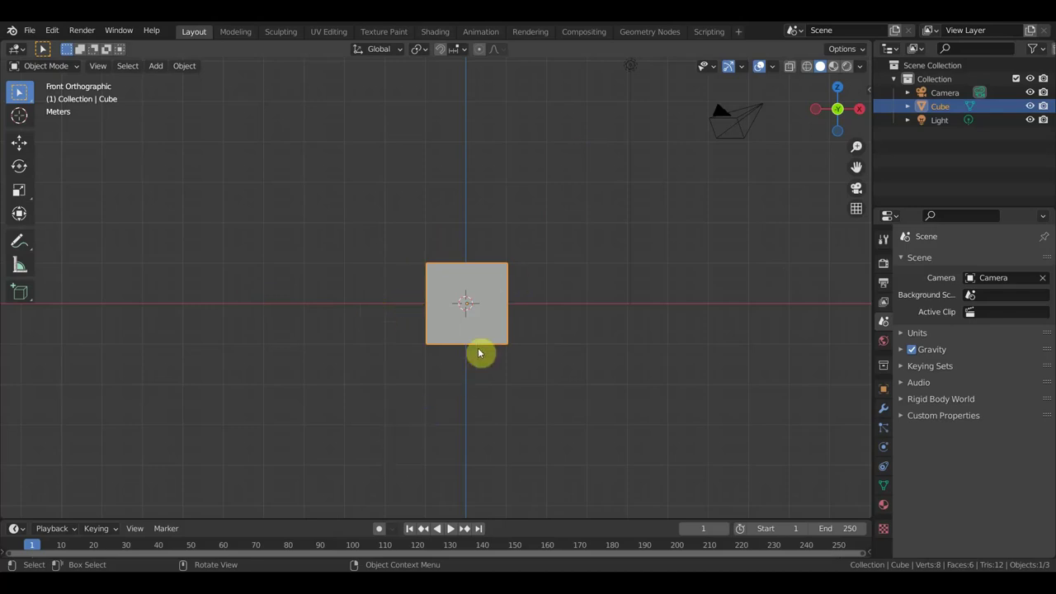
Delete the cube, add a fresh one at the origin, and float its Add Cube panel to the left
key("Delete")
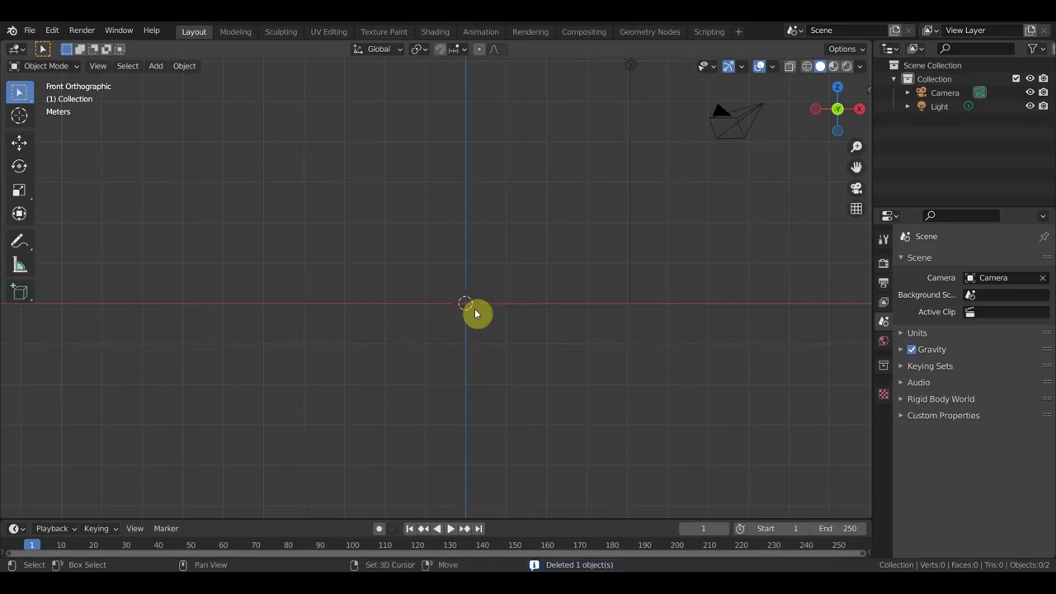
key("shift+a")
mouse_move(438, 294)
left_click(547, 314)
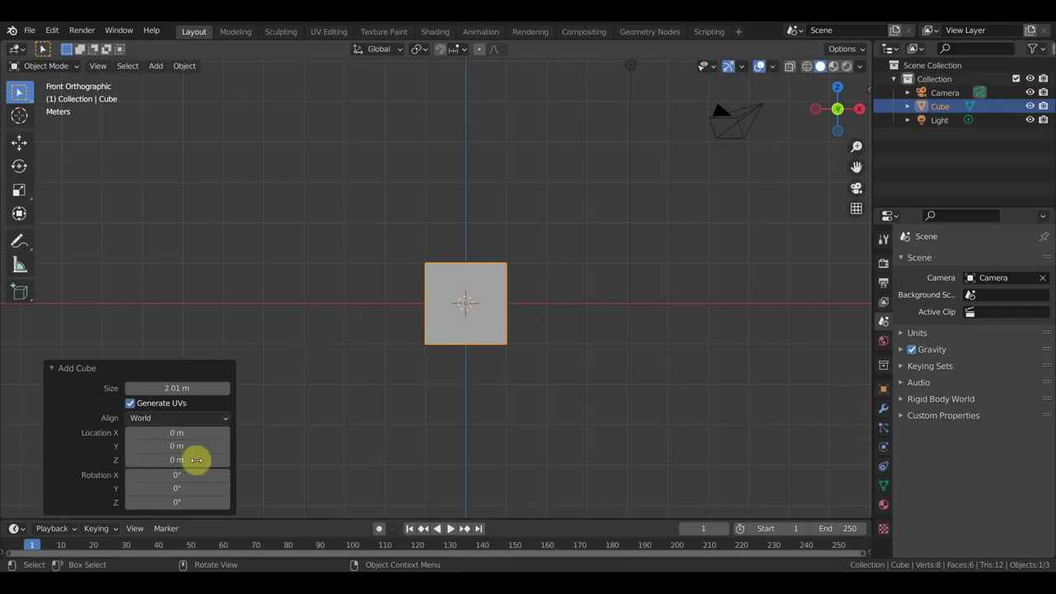
left_click(560, 386)
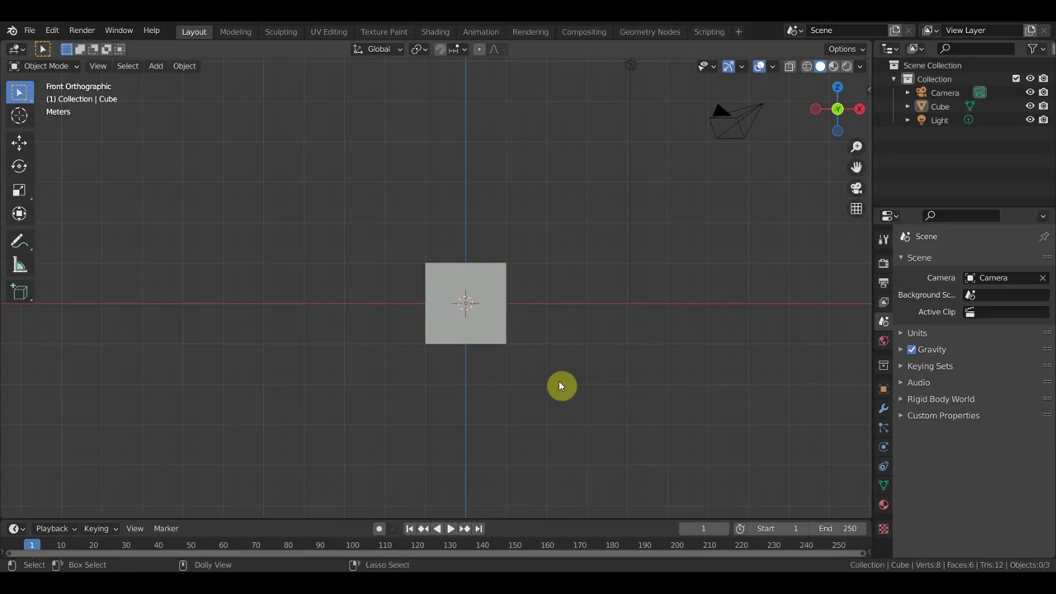
key("F9")
mouse_move(638, 381)
left_mouse_down()
mouse_move(252, 225)
mouse_move(275, 245)
left_mouse_up()
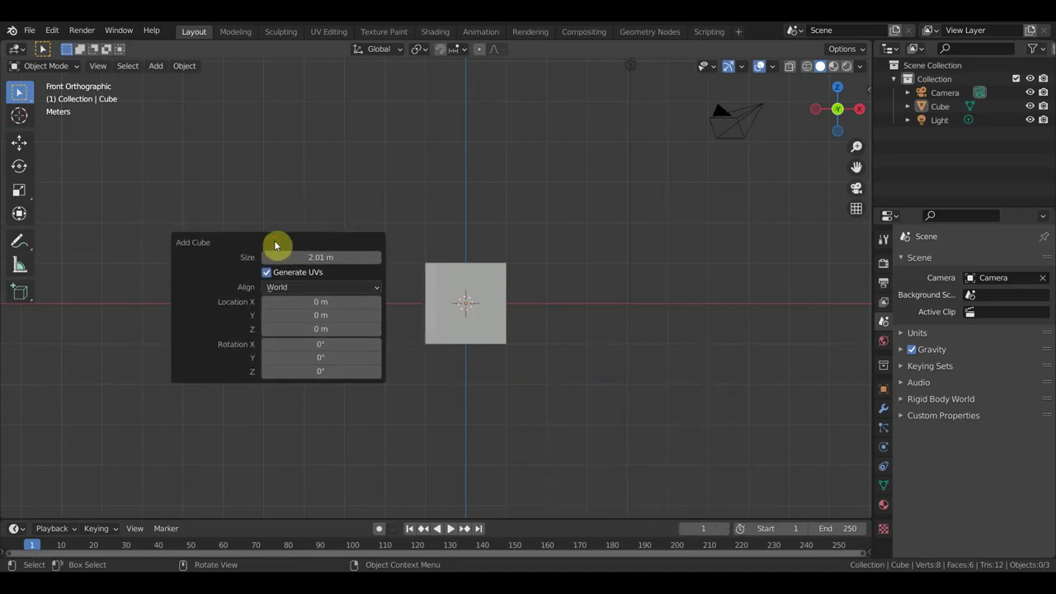